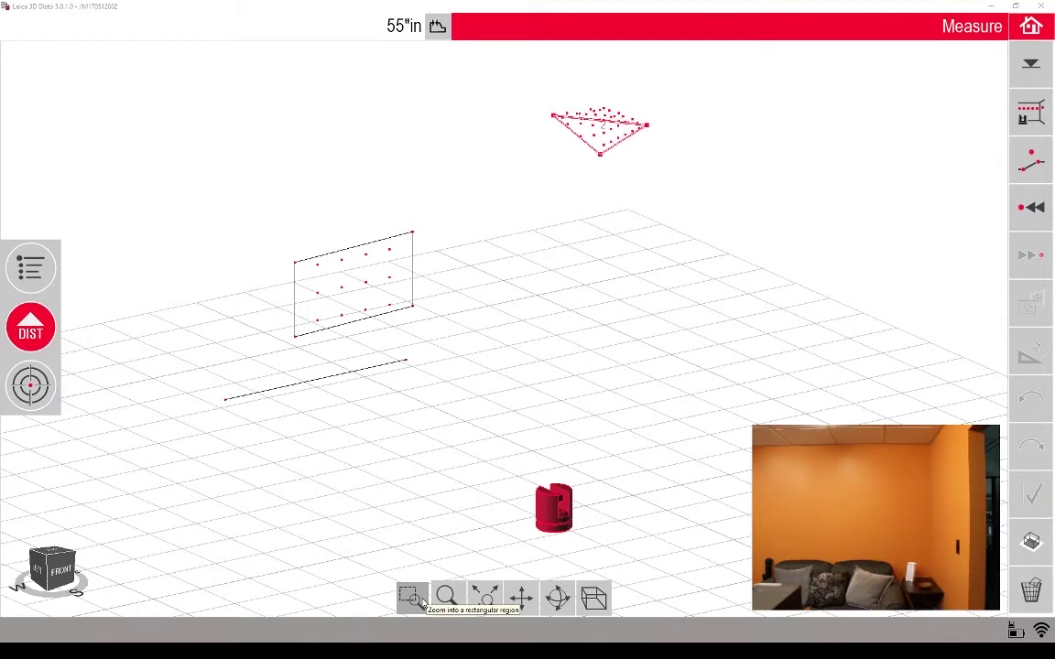
# Zoom Window onto the wall and floor line, then closer onto the wall's lower corner
pyautogui.click(420, 602)
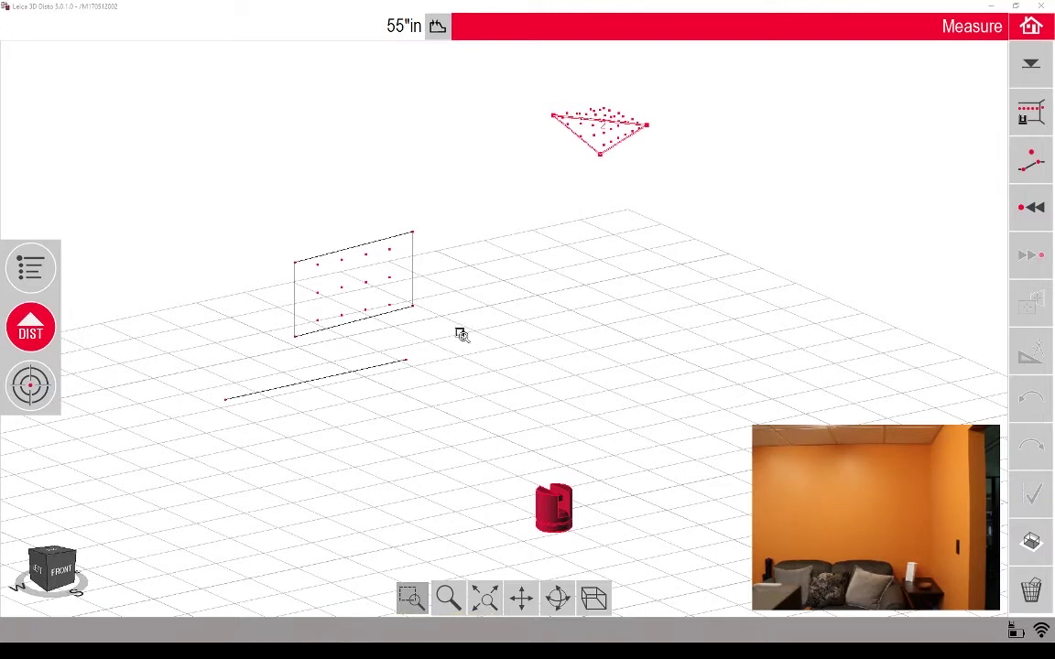
pyautogui.moveTo(474, 423); pyautogui.dragTo(261, 209)
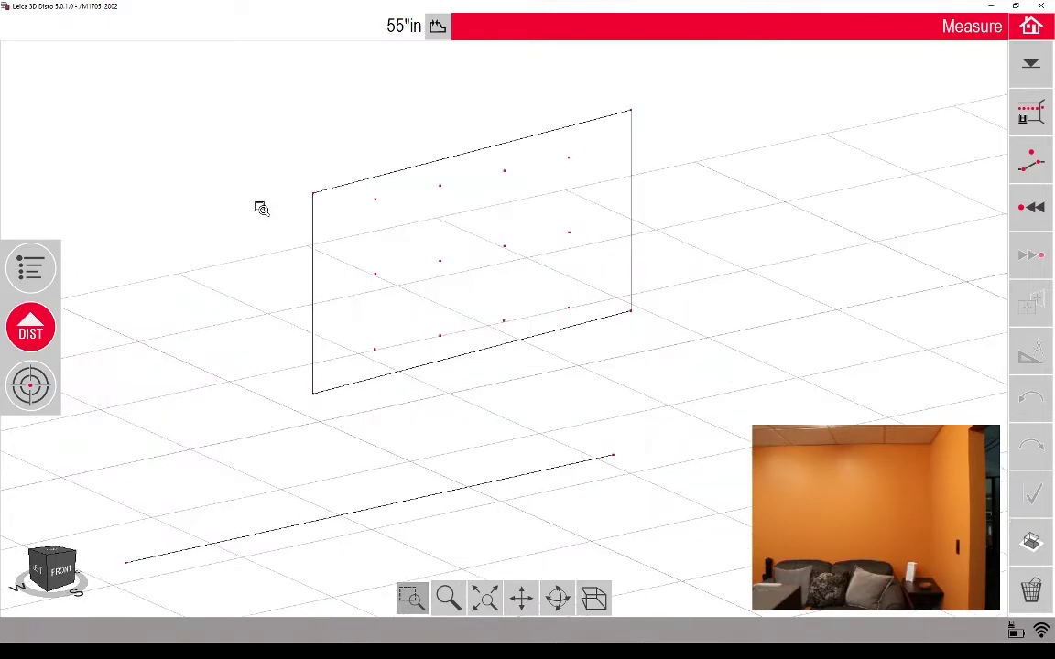
pyautogui.moveTo(700, 483); pyautogui.dragTo(557, 281)
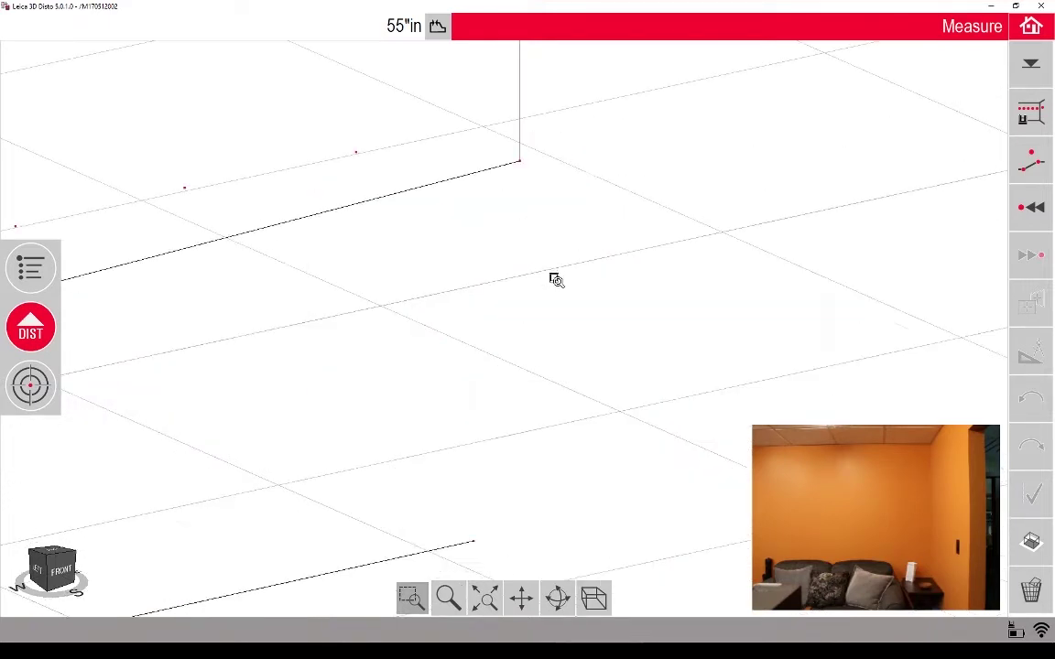
# Zoom in and out with the magnifier until the wall, floor line, triangle and instrument show
pyautogui.click(448, 598)
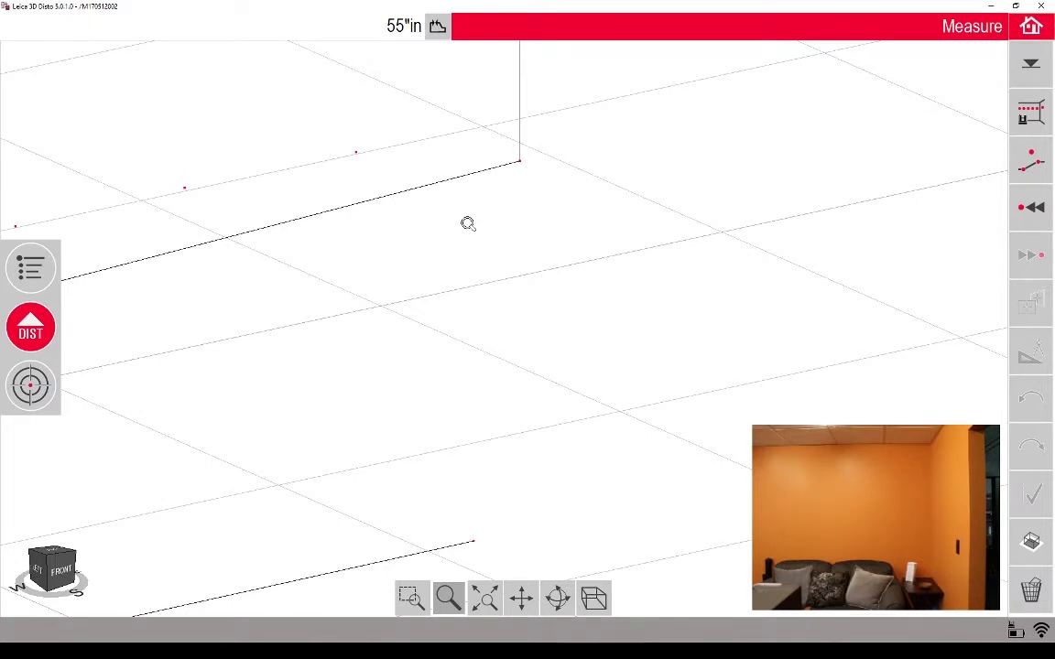
pyautogui.scroll(2, 468, 223)
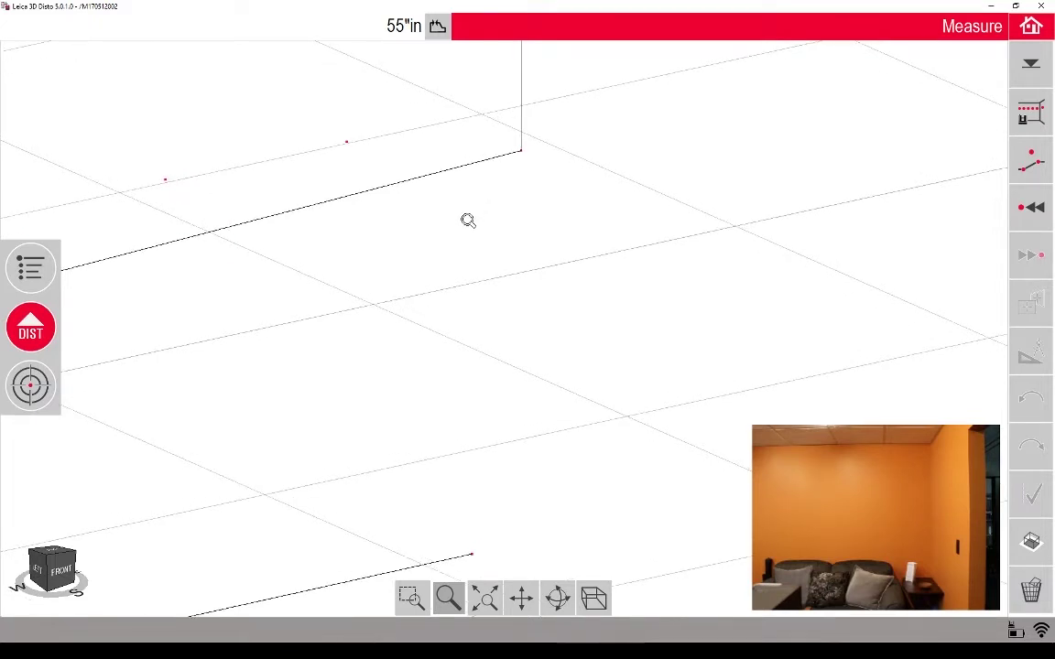
pyautogui.scroll(5, 468, 220)
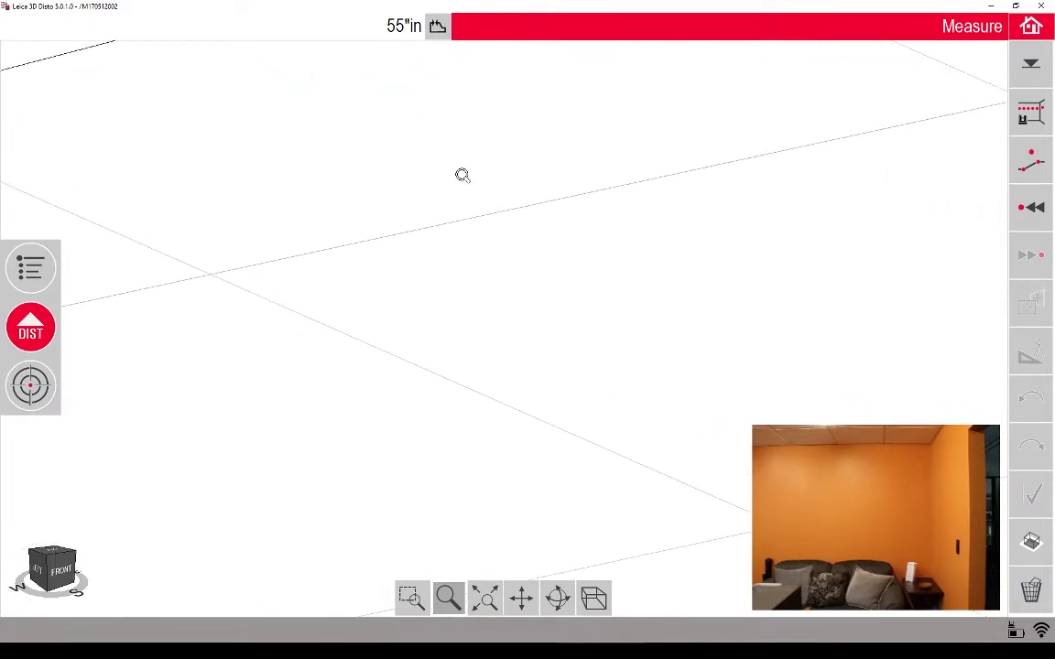
pyautogui.scroll(-5, 461, 197)
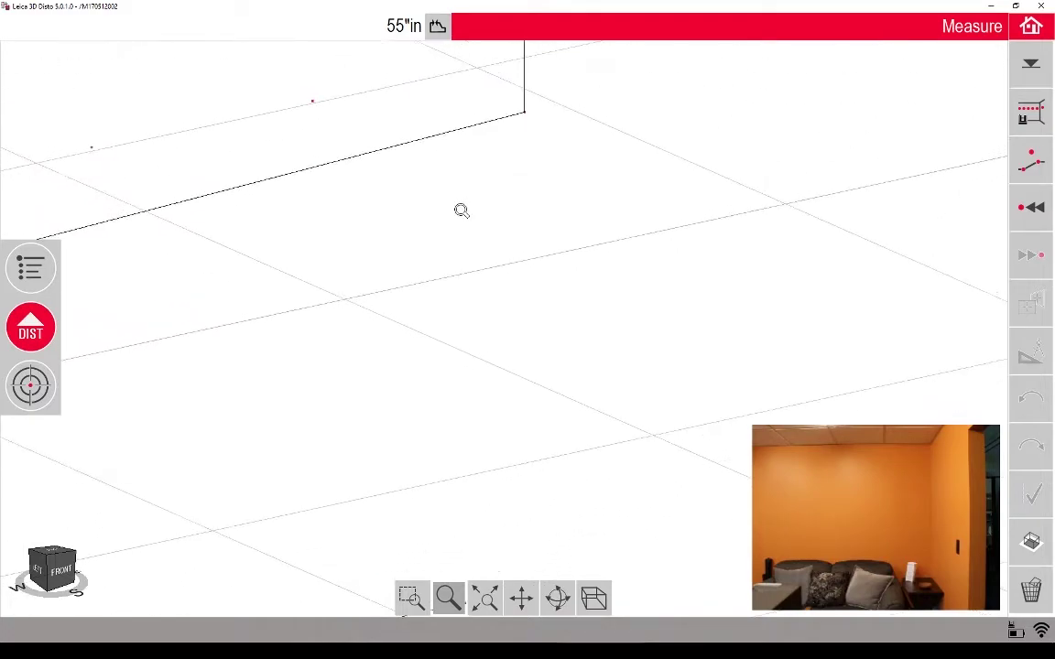
pyautogui.moveTo(462, 215); pyautogui.dragTo(483, 323)
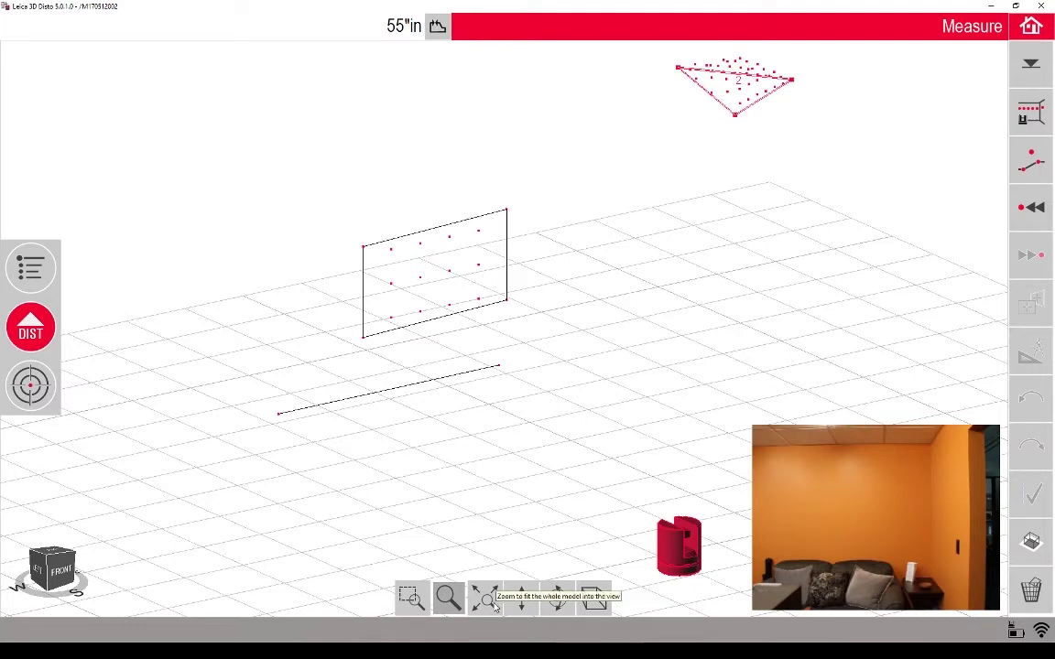
# Zoom far in, fit the model, then zoom-window into the wall plane's top-right corner
pyautogui.moveTo(501, 458); pyautogui.dragTo(505, 342)
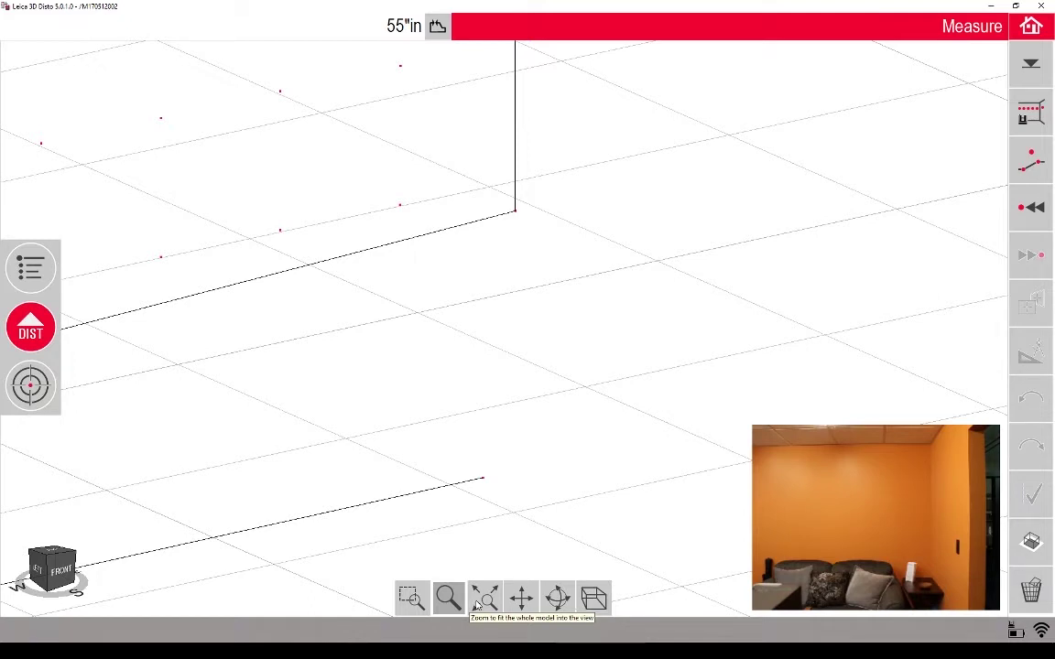
pyautogui.click(477, 606)
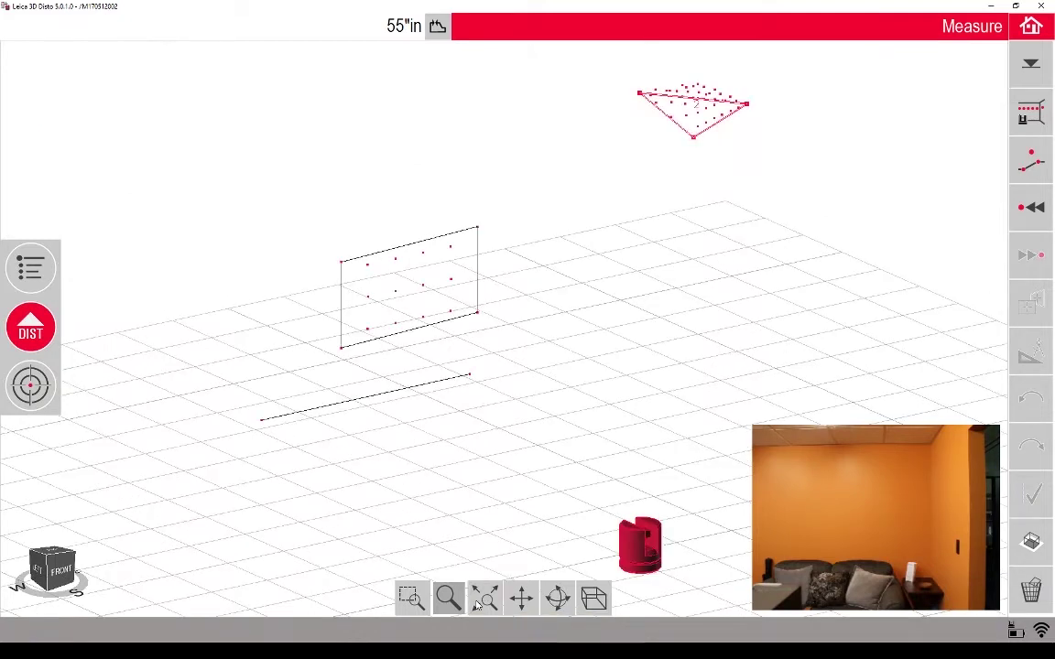
pyautogui.click(411, 597)
pyautogui.moveTo(491, 240); pyautogui.dragTo(439, 206)
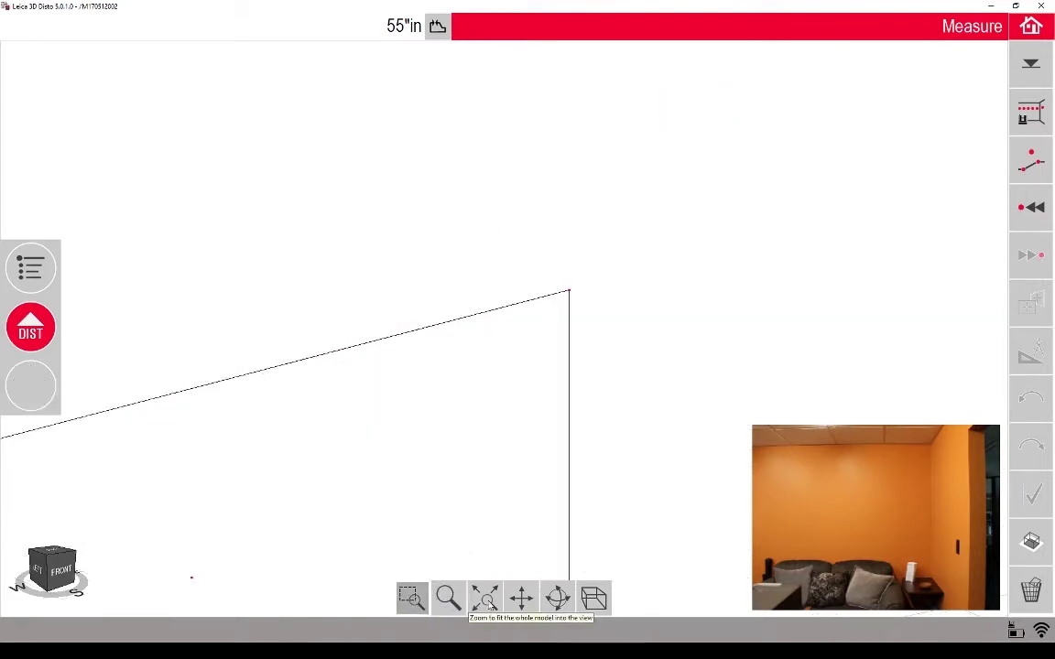
# Zoom out until the wall grid shows, then fit the whole model into view
pyautogui.click(447, 599)
pyautogui.moveTo(509, 407); pyautogui.dragTo(499, 508)
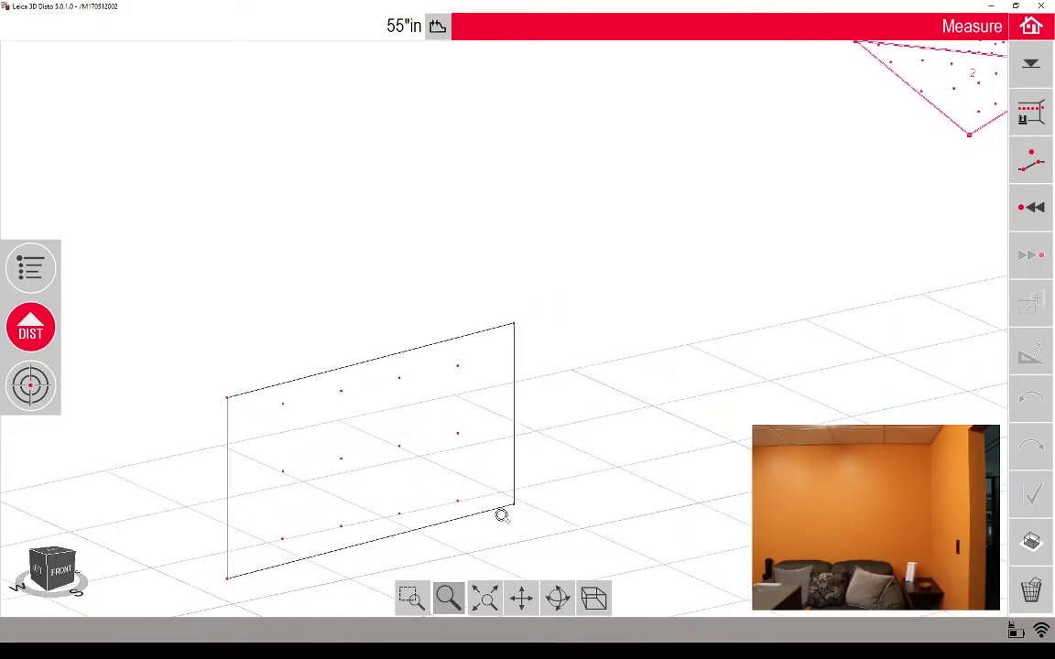
pyautogui.click(486, 598)
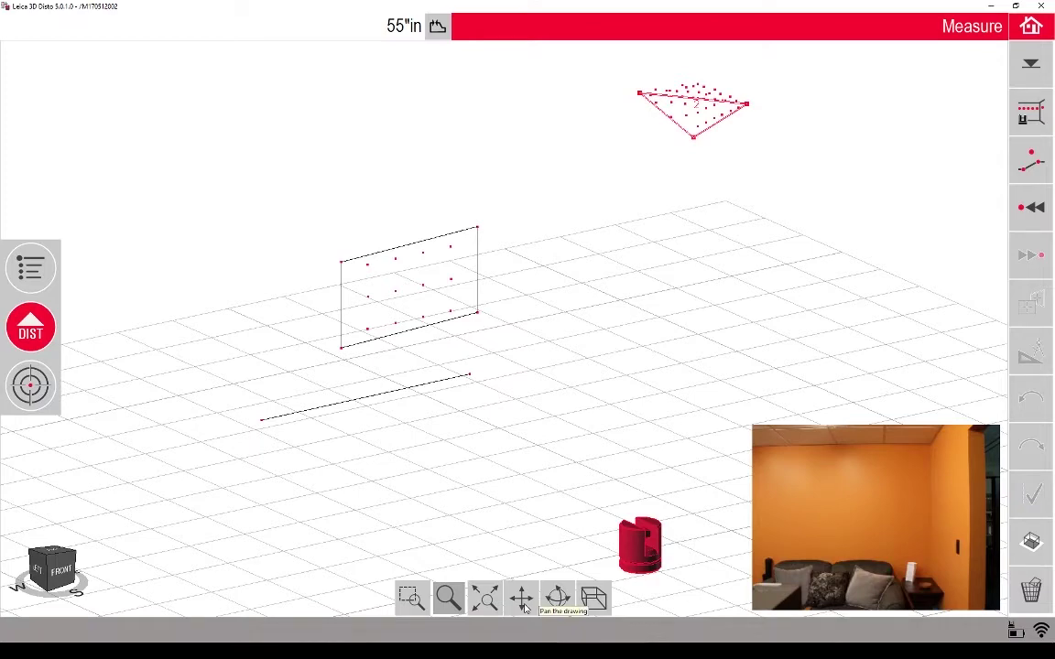
pyautogui.click(521, 598)
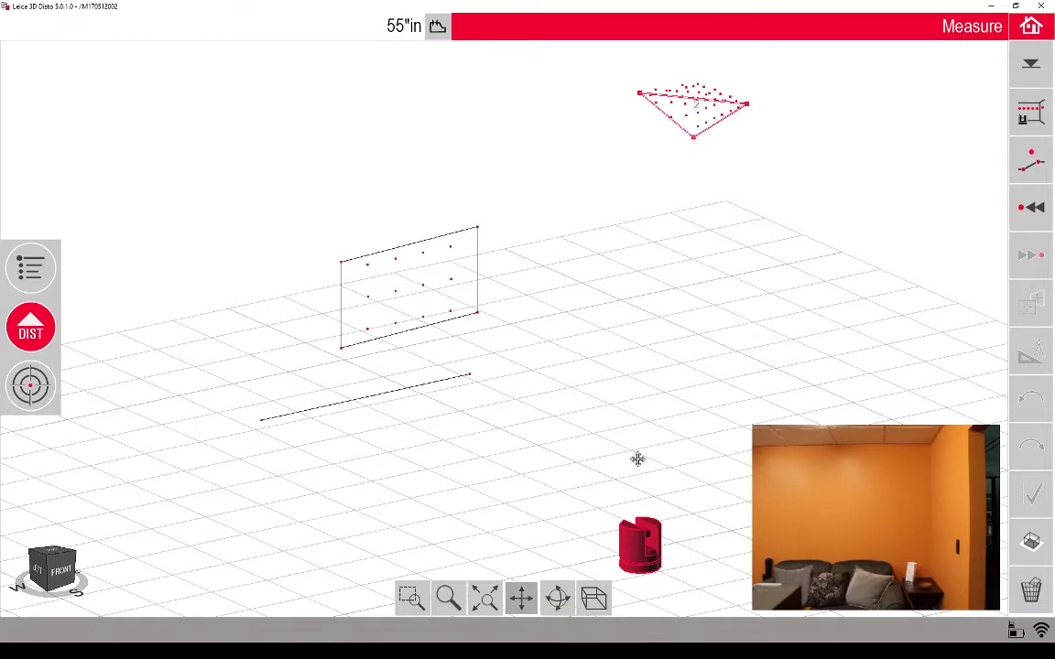
pyautogui.moveTo(656, 356); pyautogui.dragTo(566, 360)
pyautogui.click(411, 598)
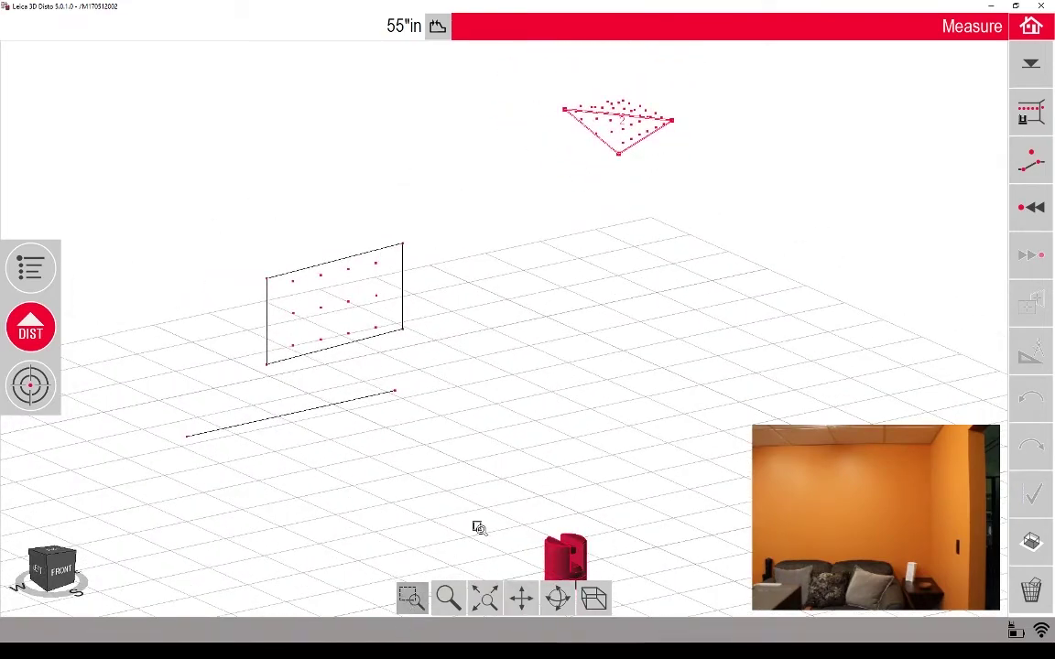
pyautogui.moveTo(772, 155); pyautogui.dragTo(458, 57)
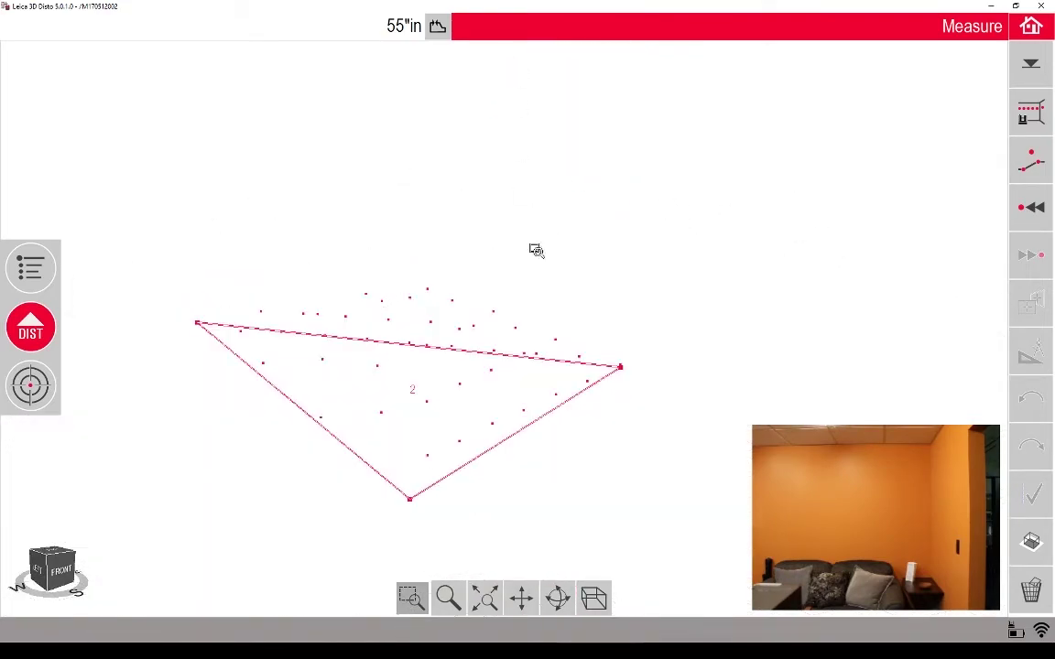
pyautogui.click(521, 601)
pyautogui.moveTo(482, 426)
pyautogui.mouseDown()
pyautogui.moveTo(419, 318)
pyautogui.moveTo(601, 321)
pyautogui.moveTo(619, 432)
pyautogui.moveTo(680, 391)
pyautogui.moveTo(676, 403)
pyautogui.mouseUp()
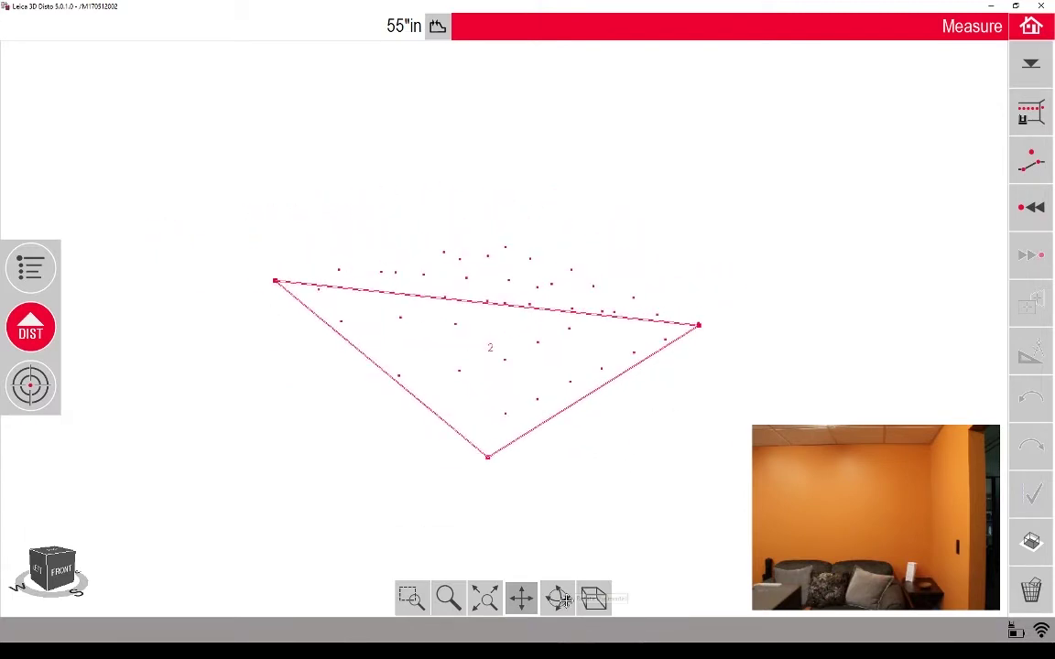
pyautogui.click(490, 601)
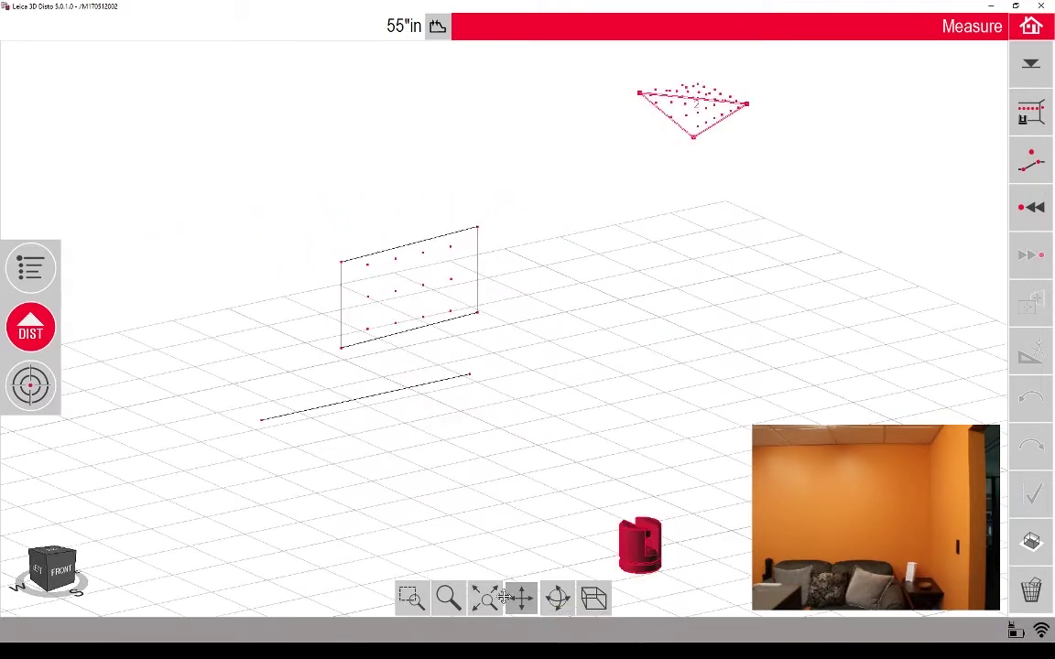
# Orbit the scene to a steeper, higher angle over the wall, line and triangle
pyautogui.click(557, 598)
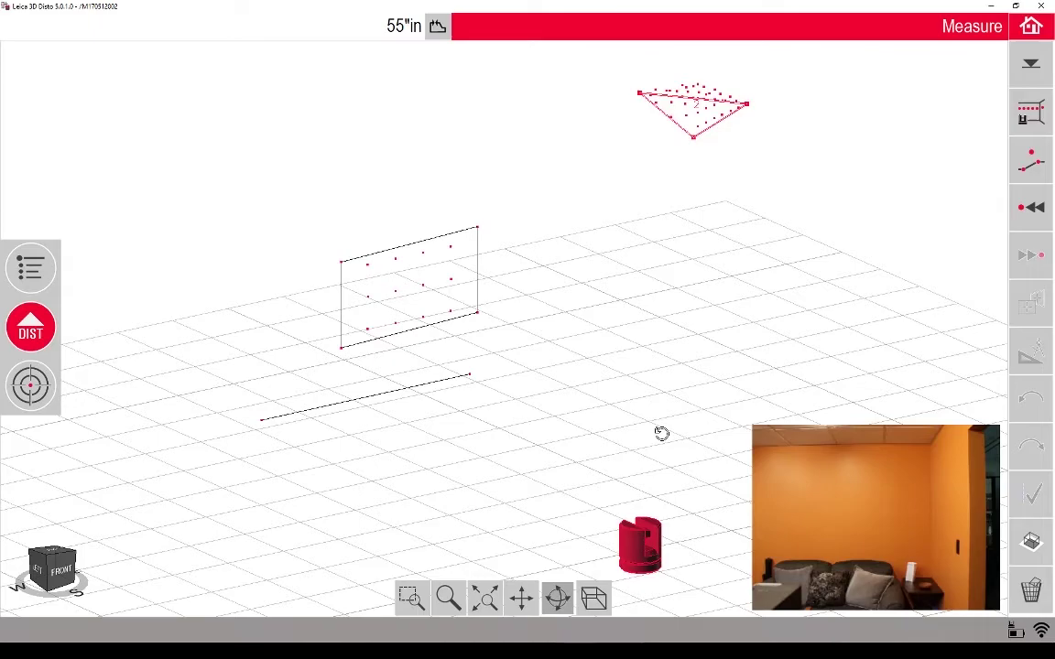
pyautogui.moveTo(661, 434)
pyautogui.mouseDown()
pyautogui.moveTo(596, 372)
pyautogui.moveTo(544, 421)
pyautogui.moveTo(560, 459)
pyautogui.moveTo(643, 459)
pyautogui.moveTo(668, 441)
pyautogui.moveTo(654, 412)
pyautogui.moveTo(643, 426)
pyautogui.mouseUp()
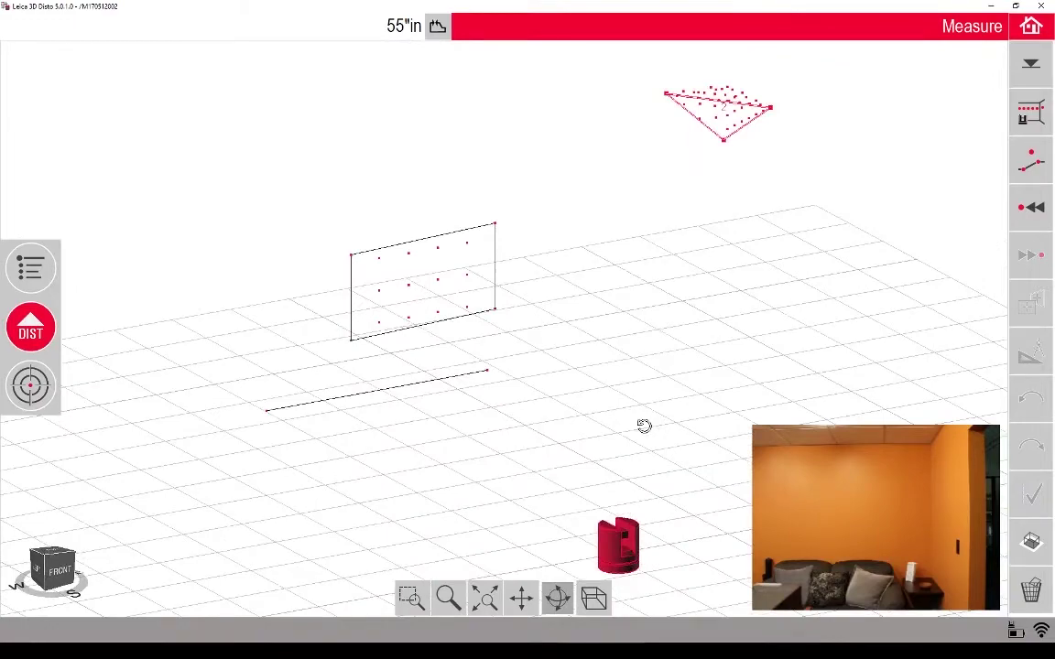
pyautogui.scroll(-2, 604, 339)
pyautogui.scroll(5, 602, 336)
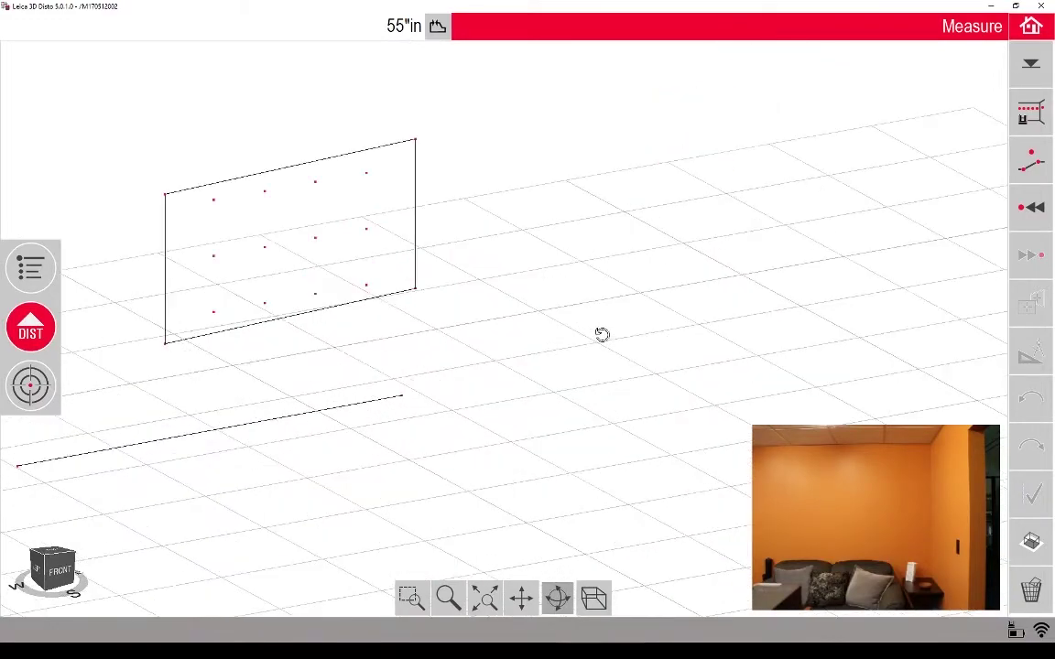
pyautogui.scroll(-3, 602, 334)
pyautogui.moveTo(643, 351); pyautogui.dragTo(583, 286)
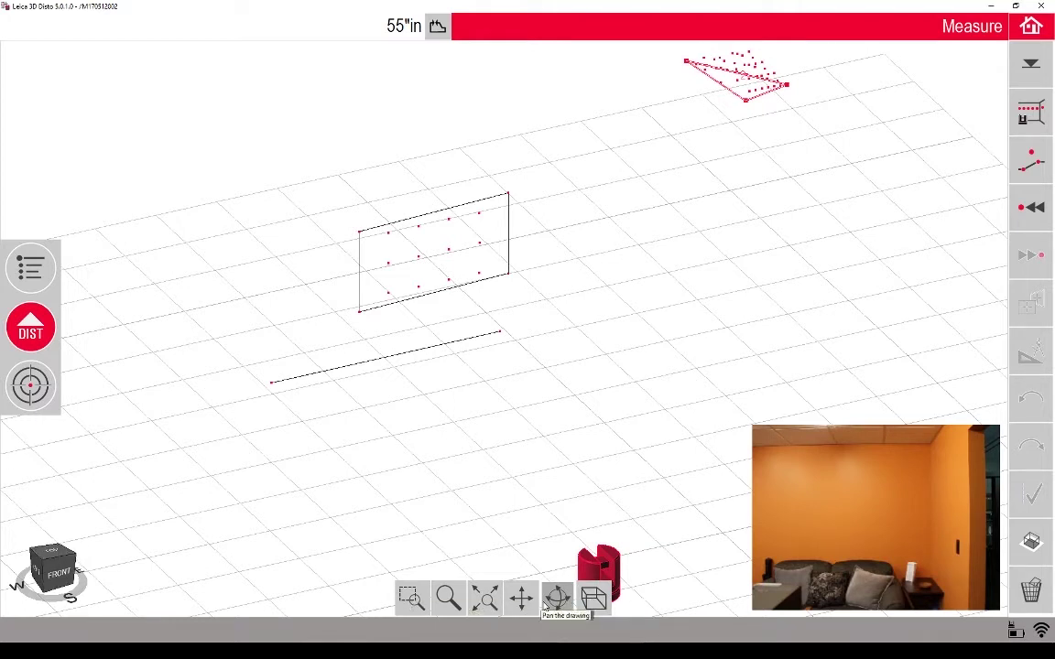
# Switch the projection with Change Perspective and orbit the scene to a new angle
pyautogui.click(594, 600)
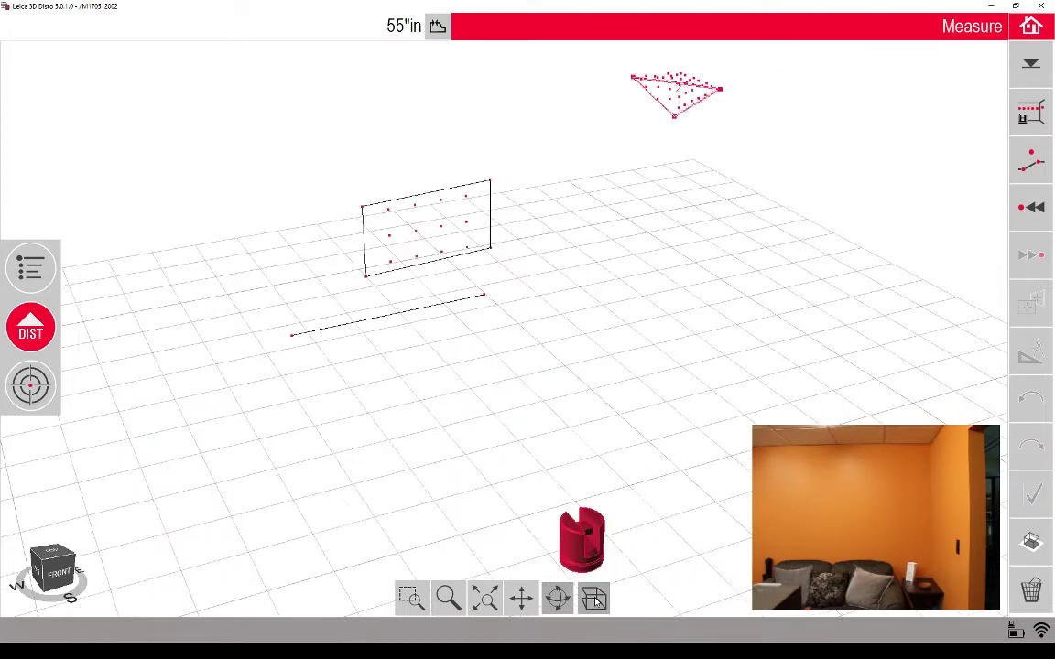
pyautogui.moveTo(614, 318); pyautogui.dragTo(610, 309)
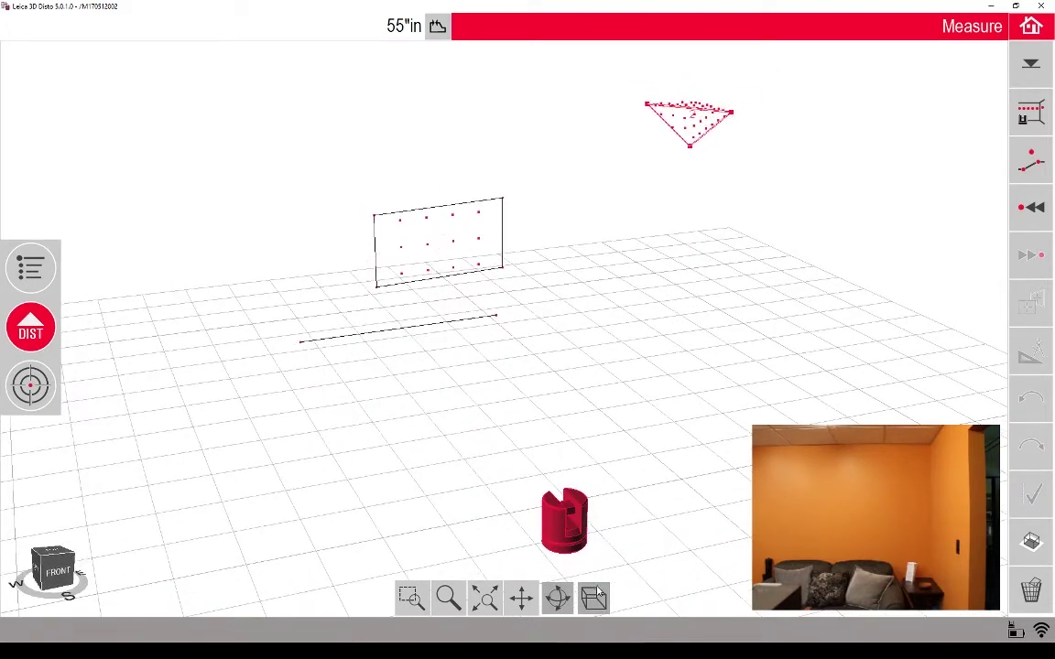
pyautogui.moveTo(604, 402); pyautogui.dragTo(542, 511)
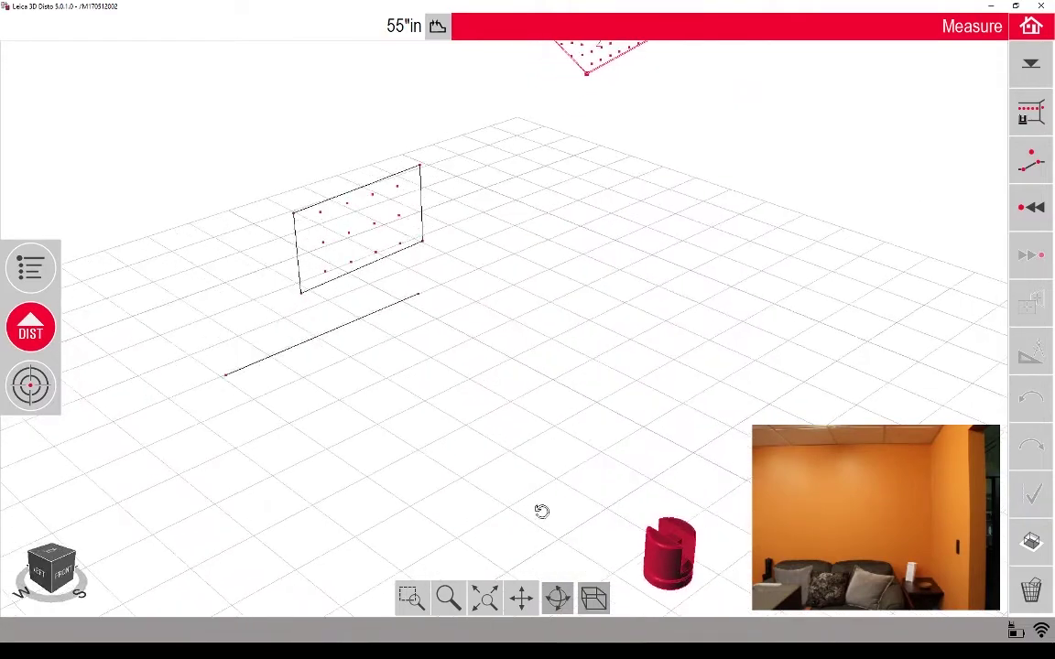
# Pan slightly, fit all objects into view, and show the scene isometrically
pyautogui.click(519, 597)
pyautogui.moveTo(357, 364)
pyautogui.mouseDown()
pyautogui.moveTo(386, 362)
pyautogui.moveTo(358, 362)
pyautogui.mouseUp()
pyautogui.click(485, 599)
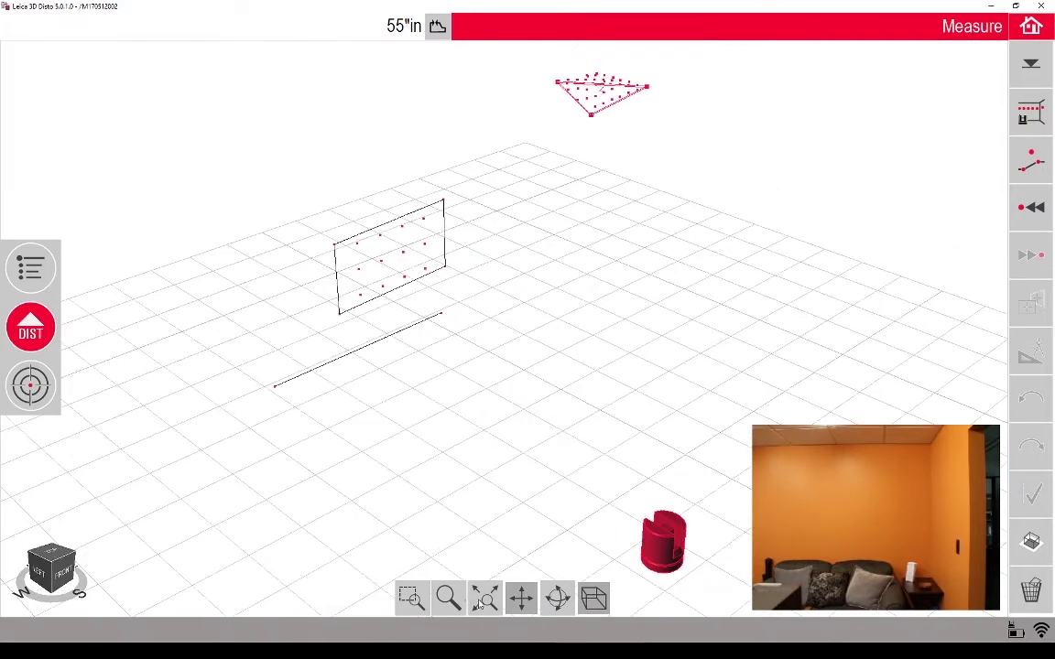
pyautogui.click(593, 598)
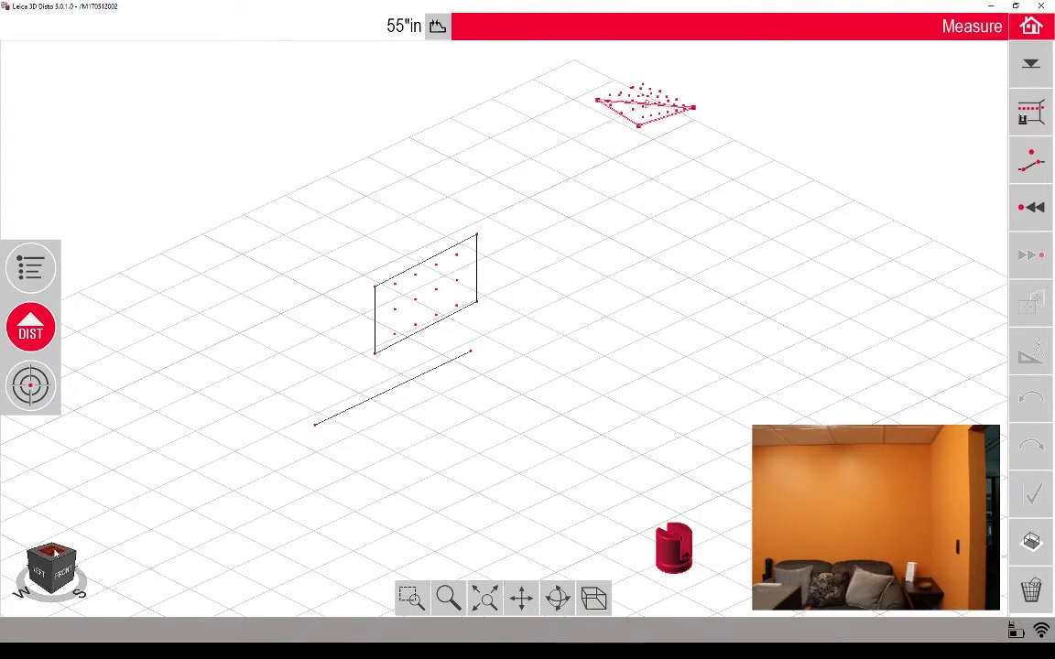
pyautogui.click(54, 553)
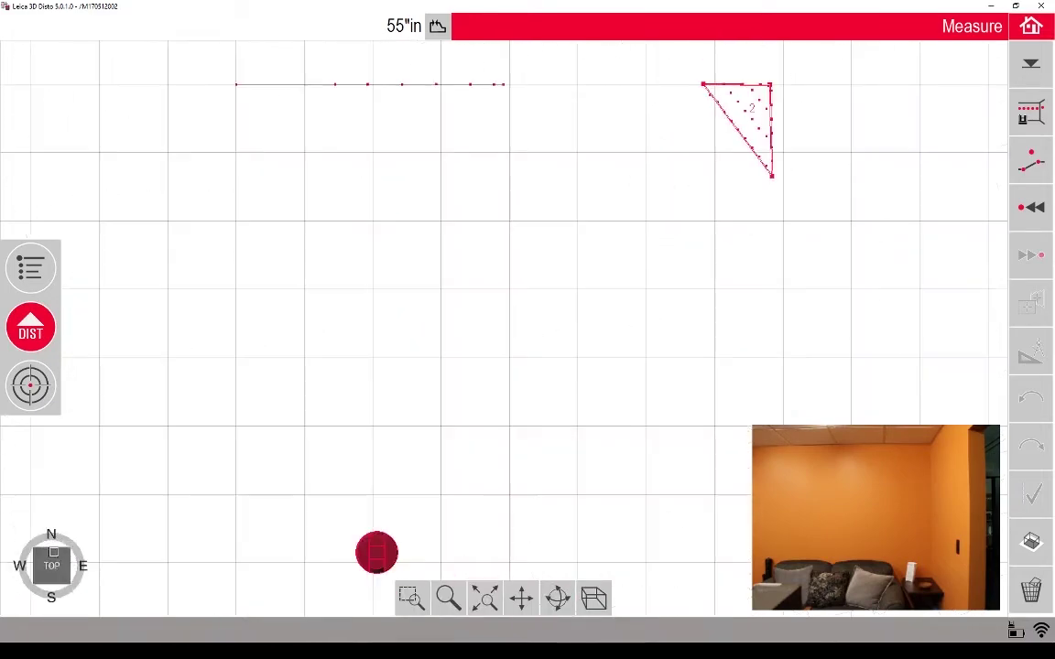
pyautogui.click(55, 586)
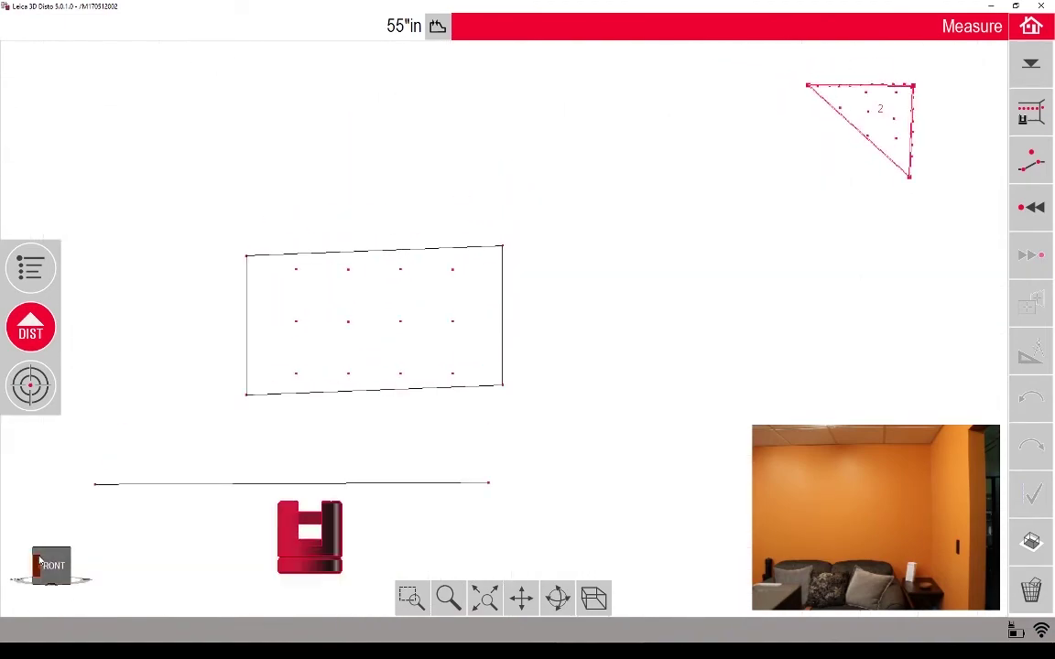
pyautogui.click(52, 556)
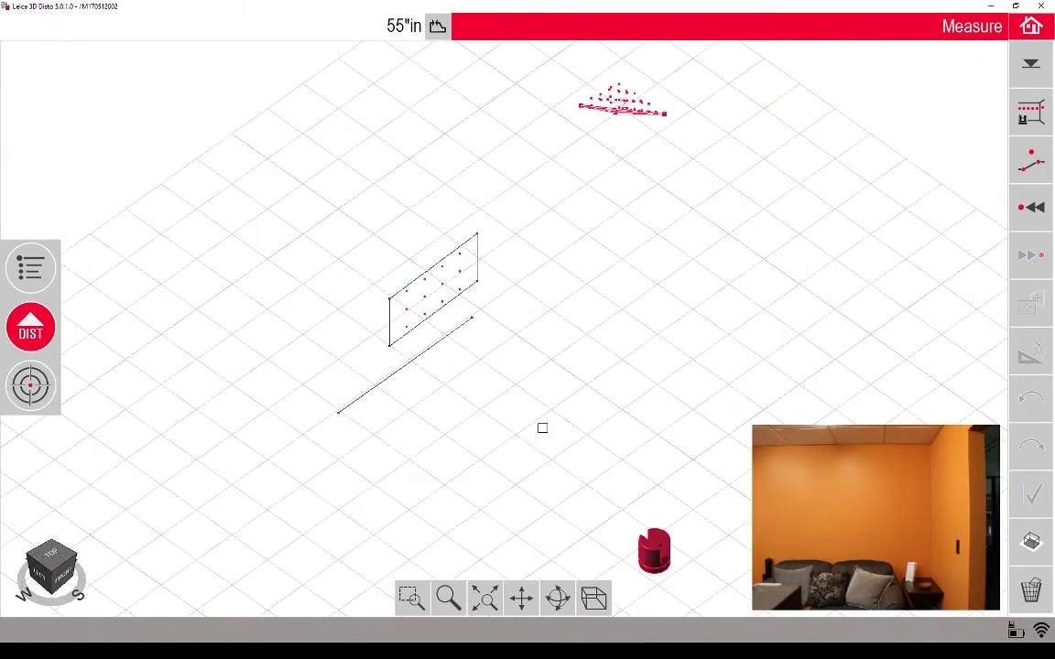